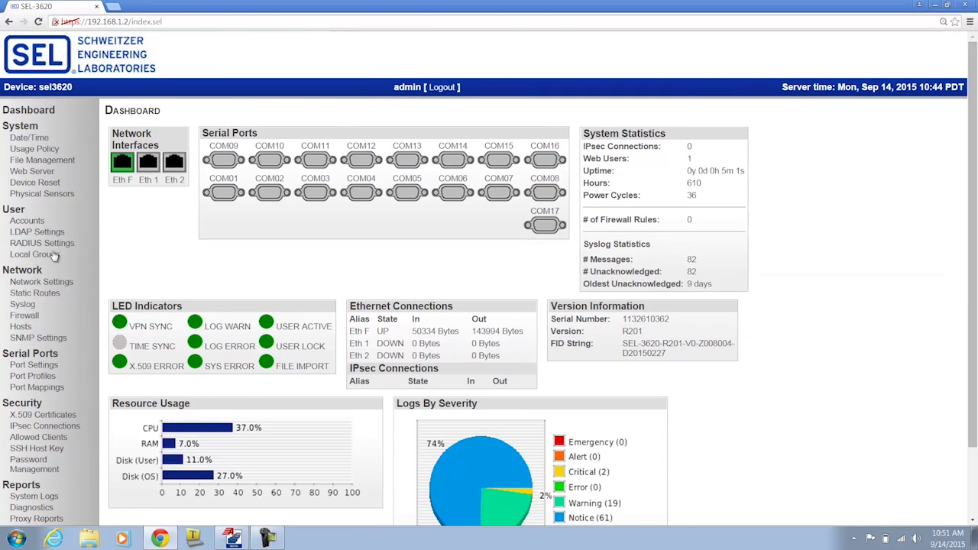
Open the SEL-3620 User Accounts page listing the two existing accounts
left_click(28, 222)
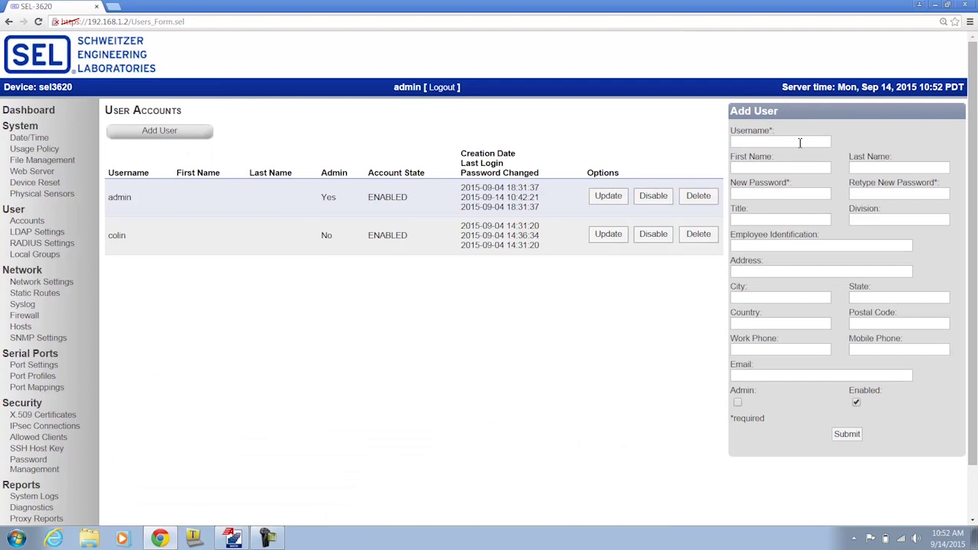
Create the 'supervisor' user account with its password entered twice, then go to Local Groups
left_click(802, 143)
type("supervisor")
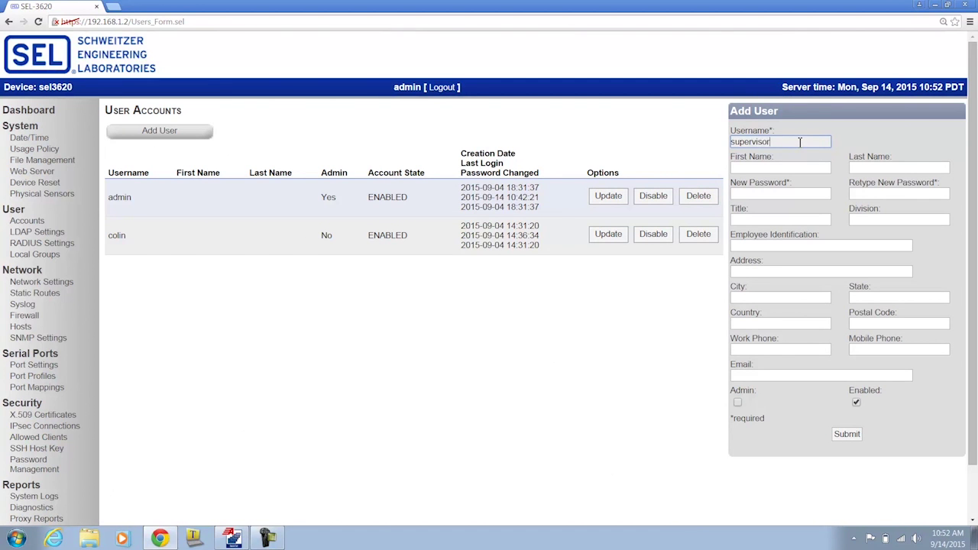
key("Tab")
key("Tab")
key("Tab")
type("sel3620")
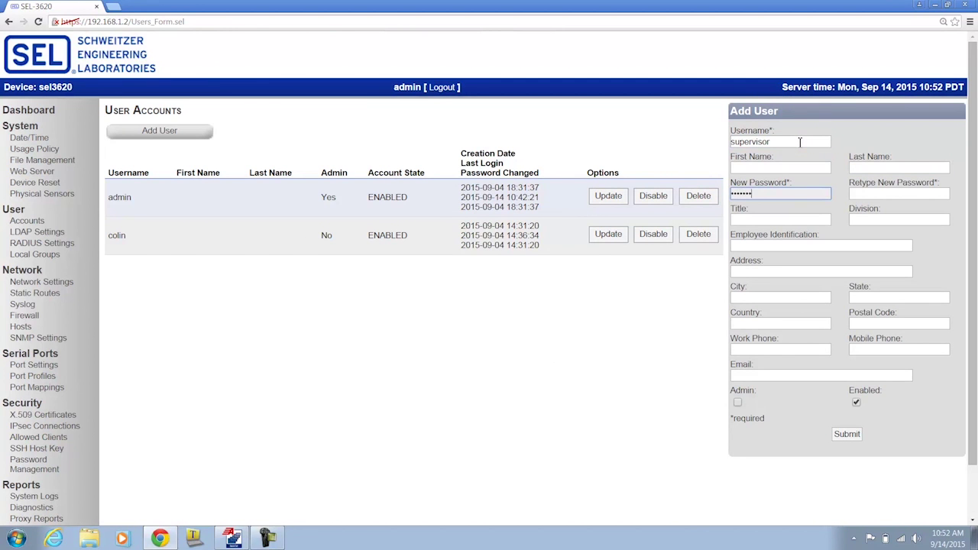
type("!")
key("Tab")
type("sel3620!")
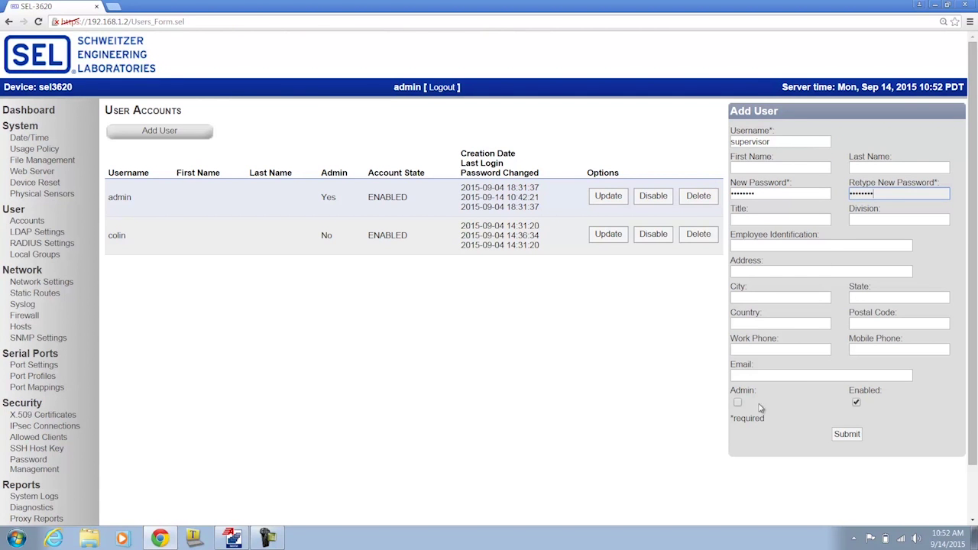
left_click(846, 434)
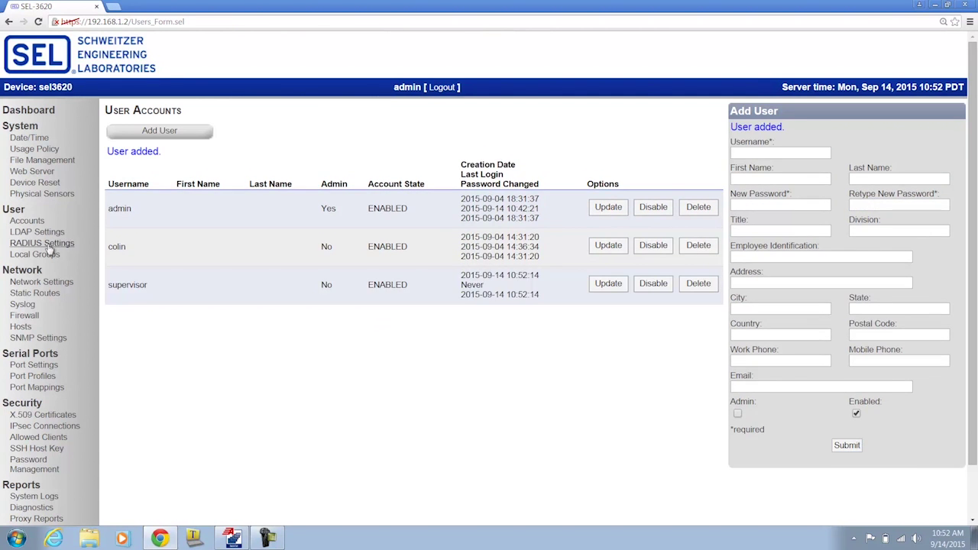
left_click(44, 258)
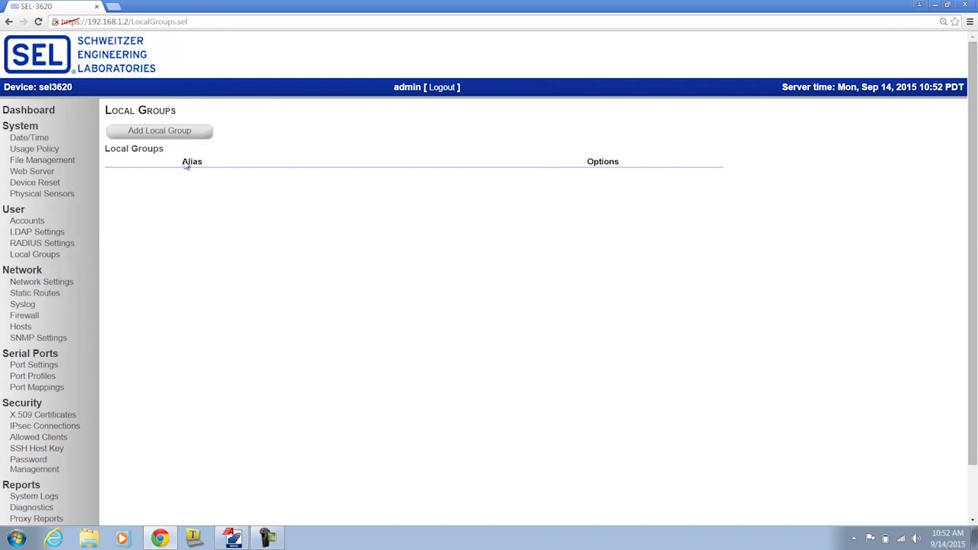
Add a 'Supervisors' local group with the supervisor user as its member, then switch to QuickSet
left_click(156, 131)
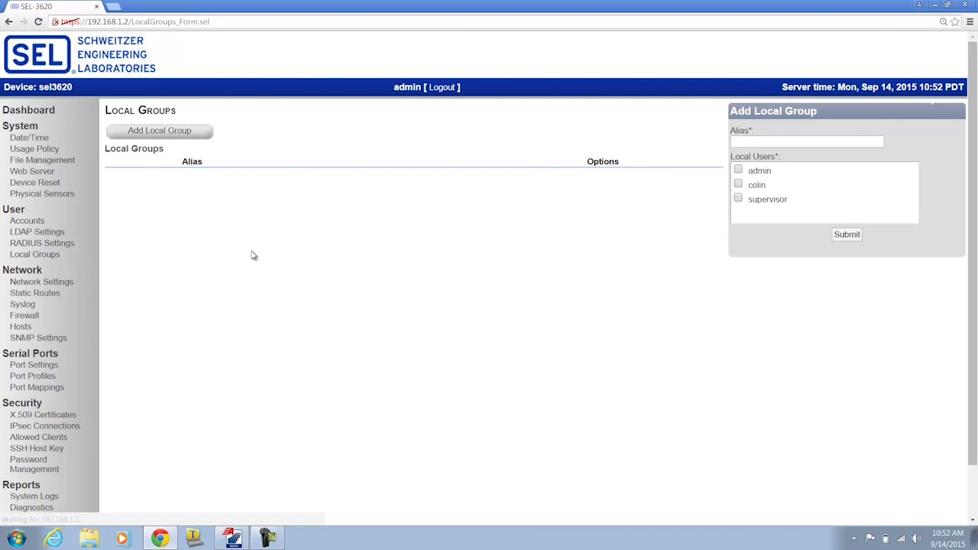
left_click(752, 143)
type("Supervisors")
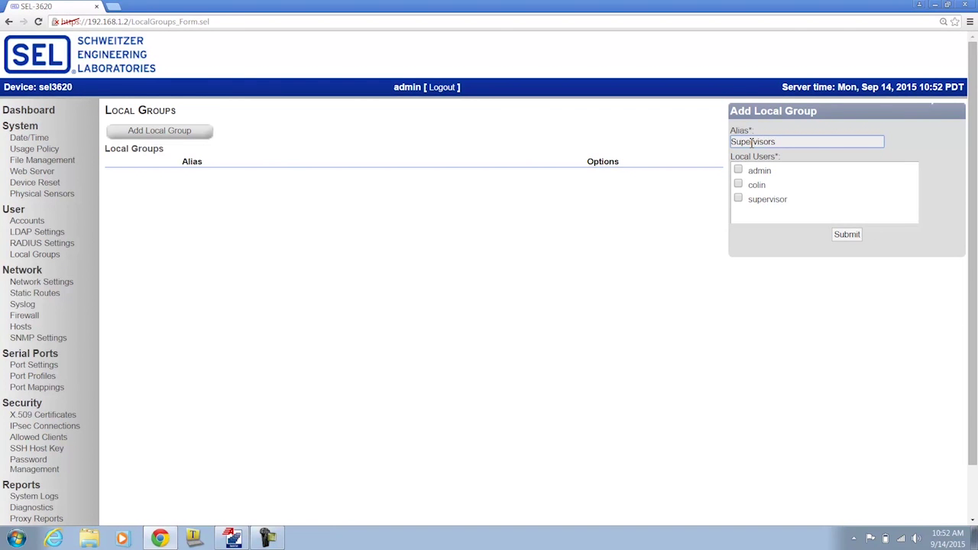
left_click(738, 198)
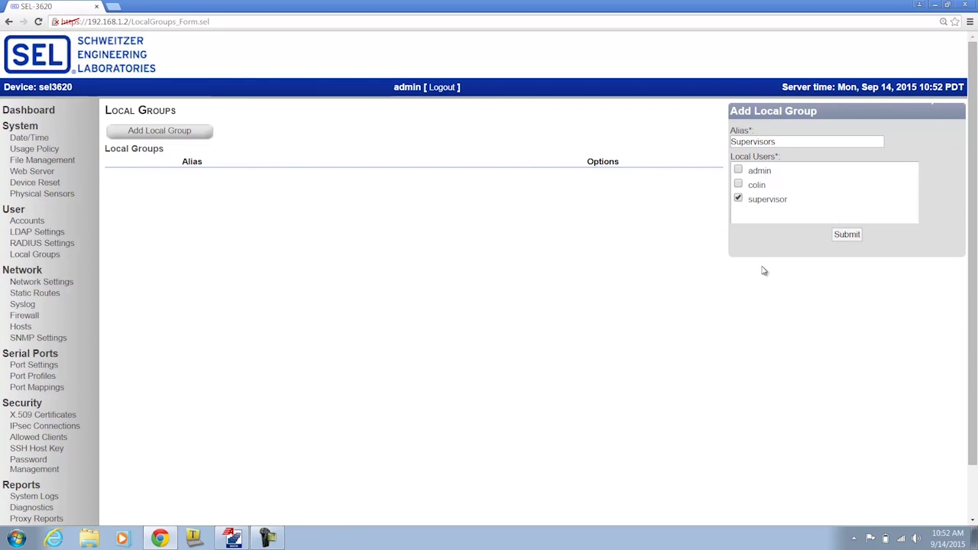
left_click(846, 234)
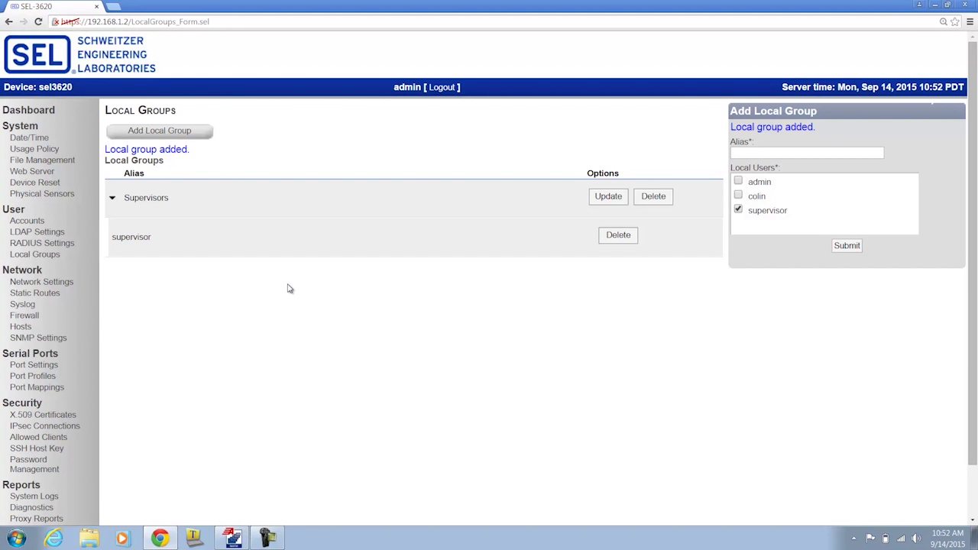
left_click(233, 537)
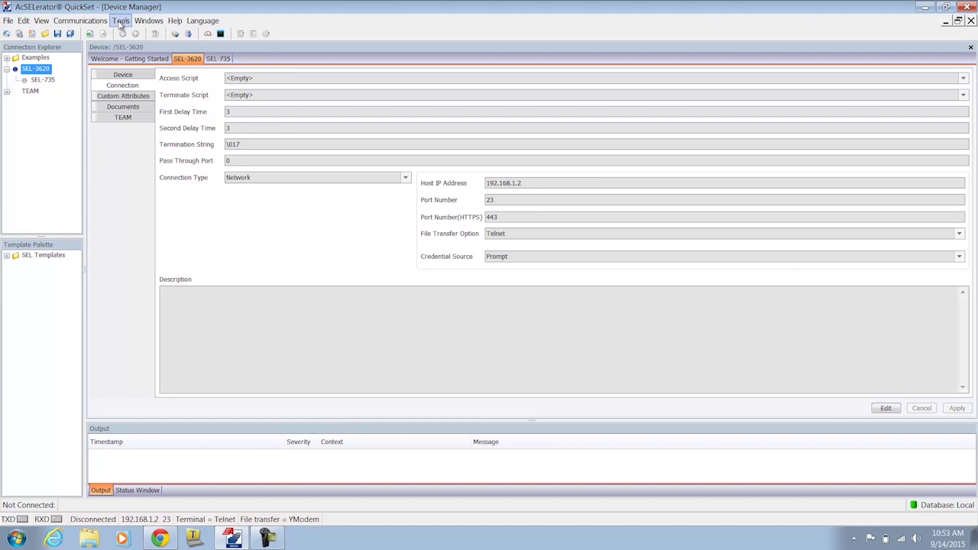
Open the User Manager via Tools > Device Manager and add a new entry under Local Users
left_click(120, 21)
mouse_move(178, 150)
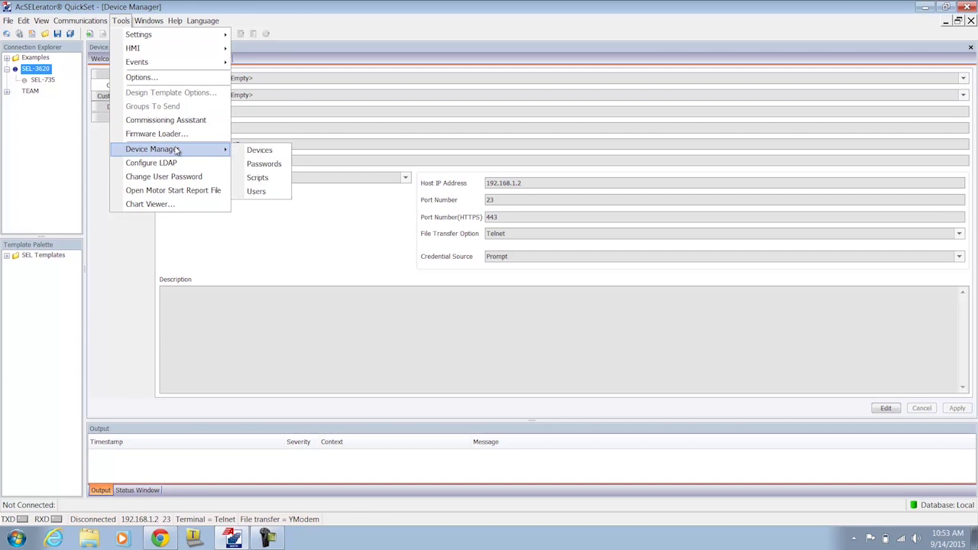
left_click(266, 194)
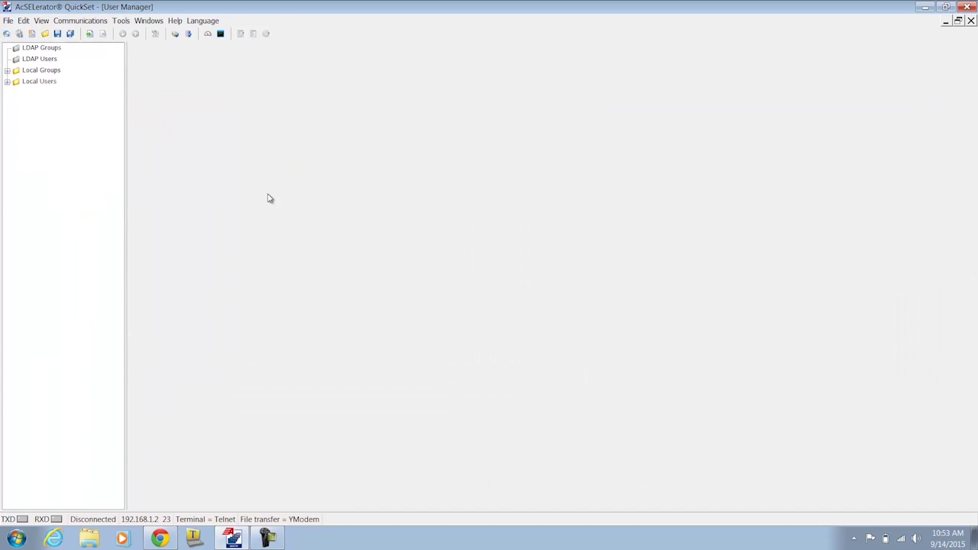
left_click(6, 82)
left_click(32, 82)
right_click(32, 81)
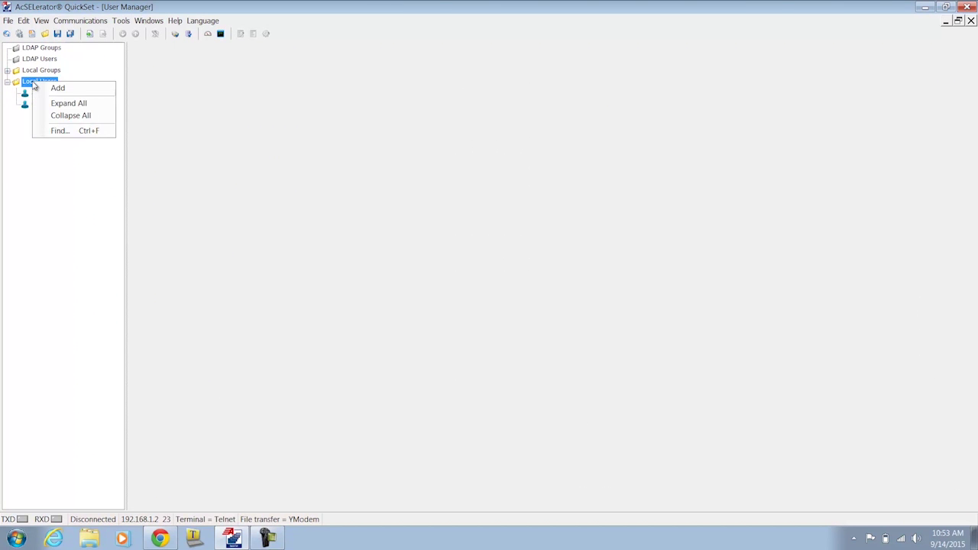
left_click(61, 89)
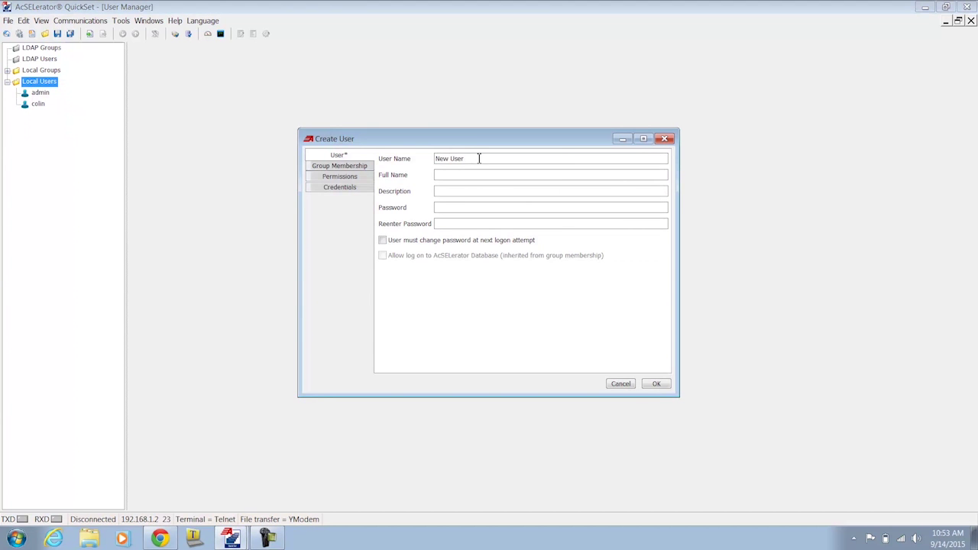
Name the new local user 'supervisor', enter its password twice, and confirm
left_click_drag(472, 158, 409, 152)
type("supervisor***")
key("BackSpace")
key("BackSpace")
key("BackSpace")
type("********")
key("Tab")
type("********")
left_click(656, 384)
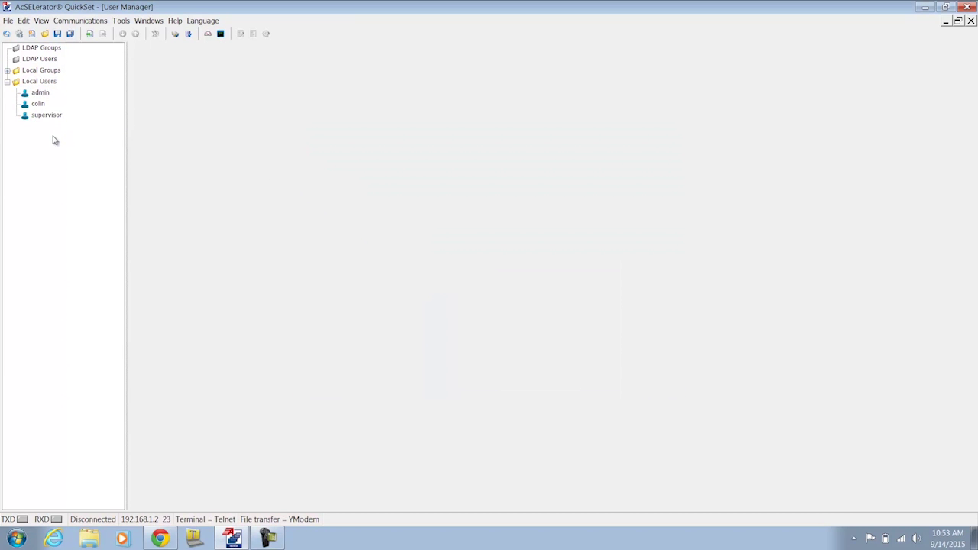
Add a new local group in QuickSet named 'Supervisors'
left_click(52, 117)
left_click(6, 69)
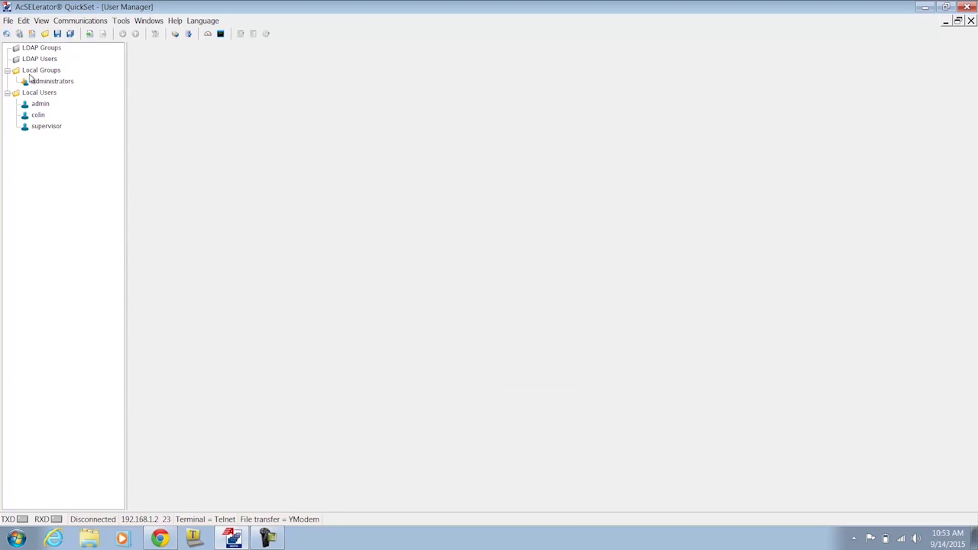
left_click(37, 71)
right_click(37, 77)
left_click(64, 83)
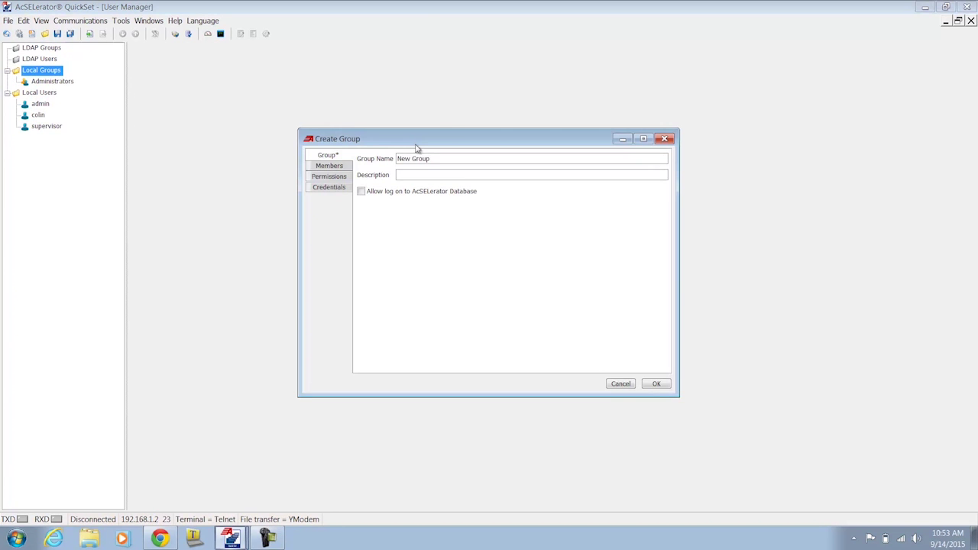
triple_click(439, 159)
type("Supervisors")
Make supervisor the group's only member and confirm the Supervisors group
left_click(345, 168)
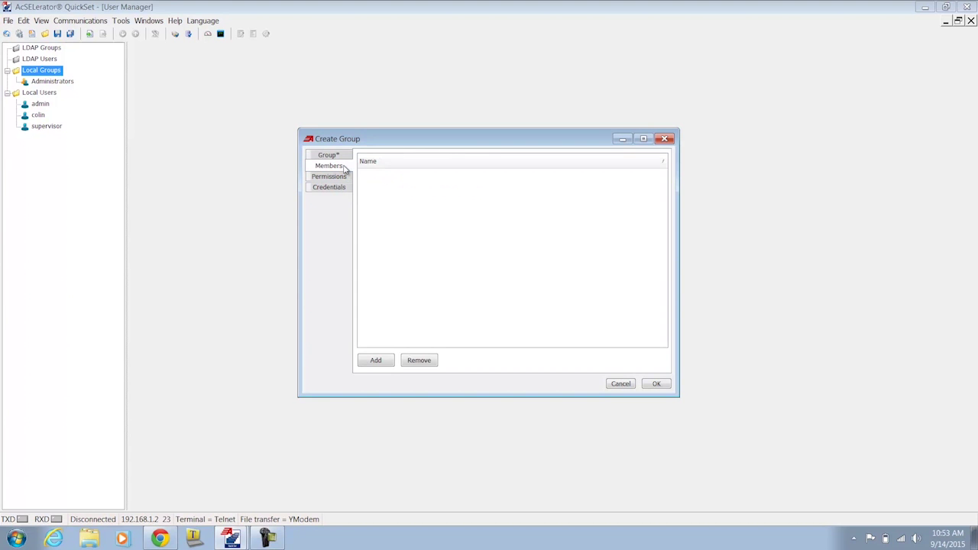
left_click(364, 362)
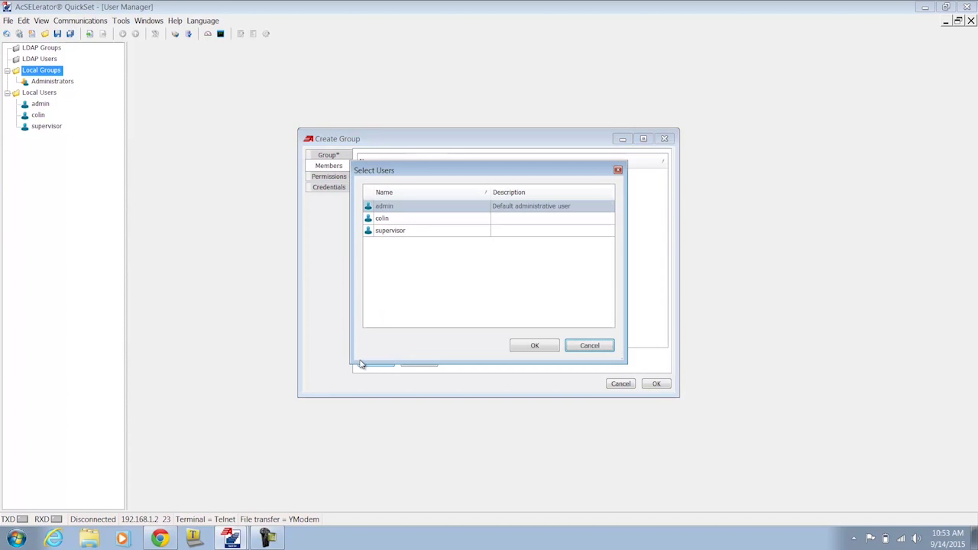
left_click(390, 231)
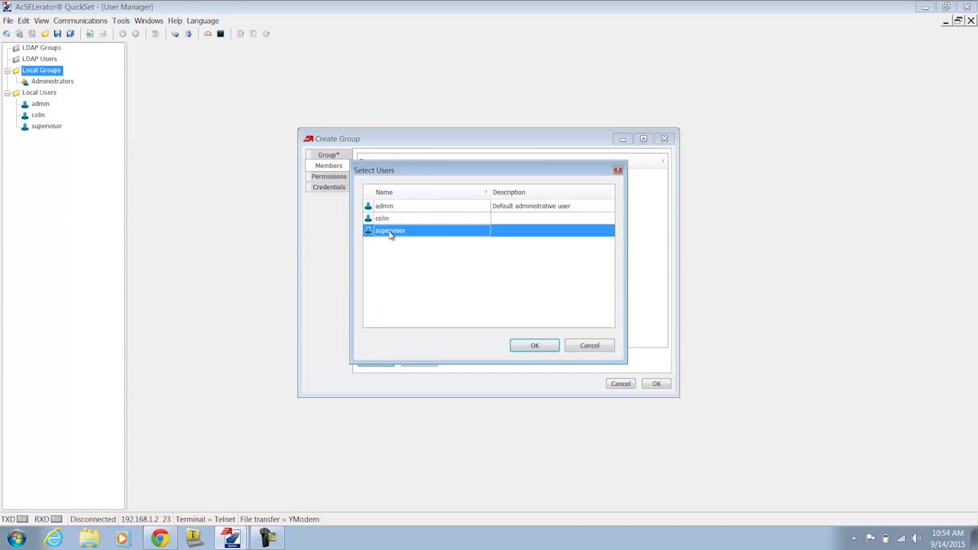
left_click(533, 346)
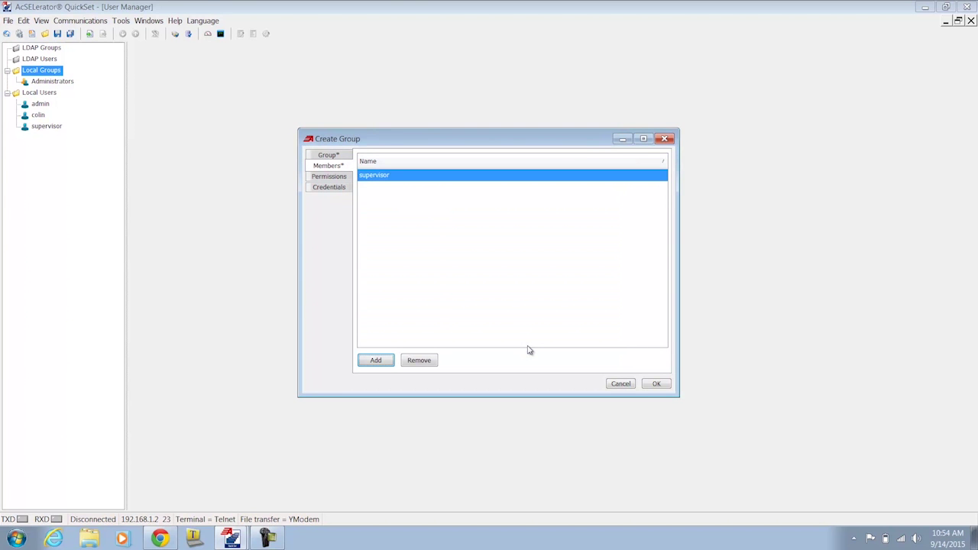
left_click(651, 383)
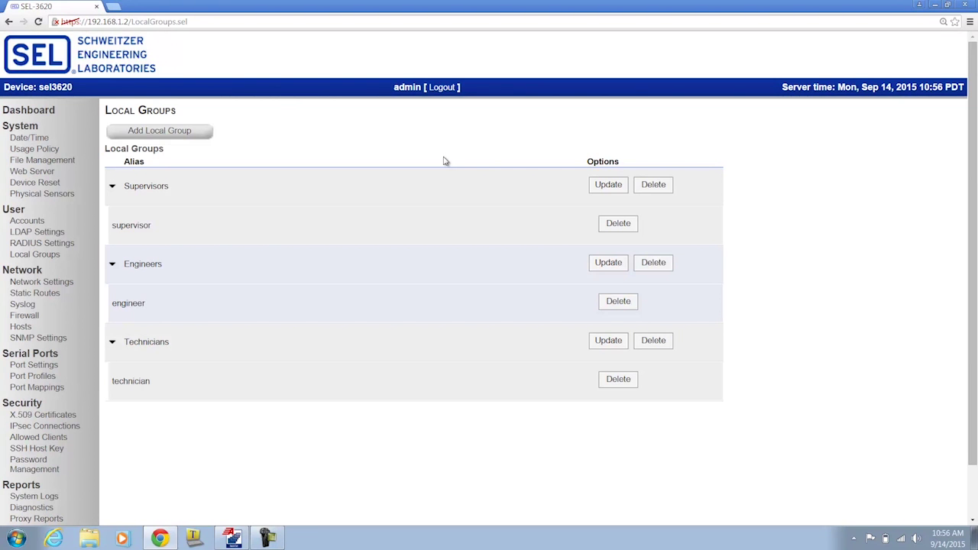
Return to QuickSet's User Manager after reviewing the three local groups in the browser
left_click(232, 538)
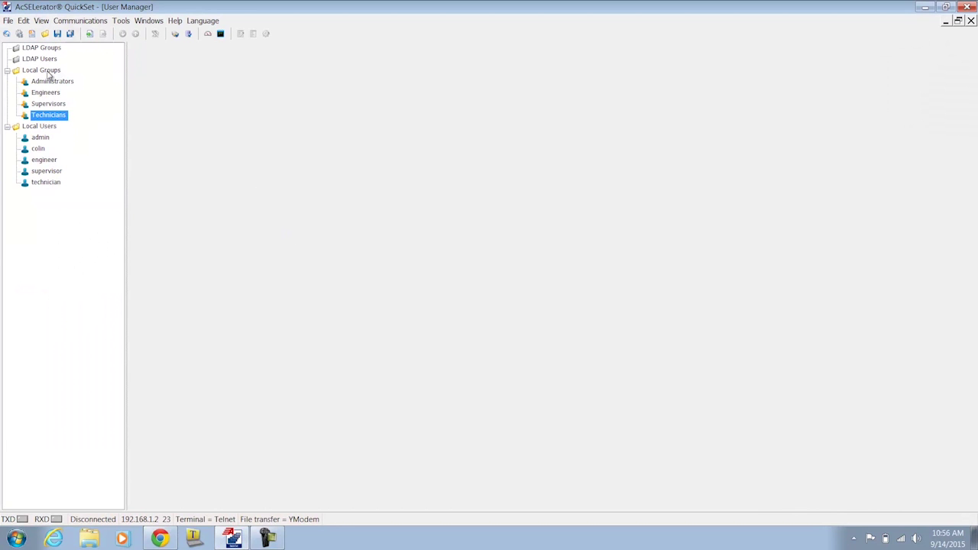
Check the Engineers and Technicians groups' members, then close the User Manager
left_click(54, 93)
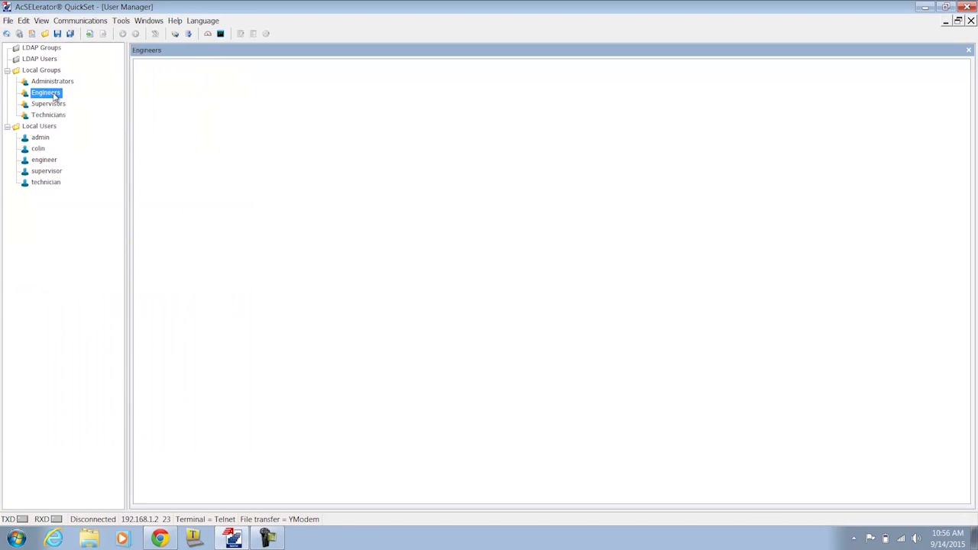
left_click(158, 77)
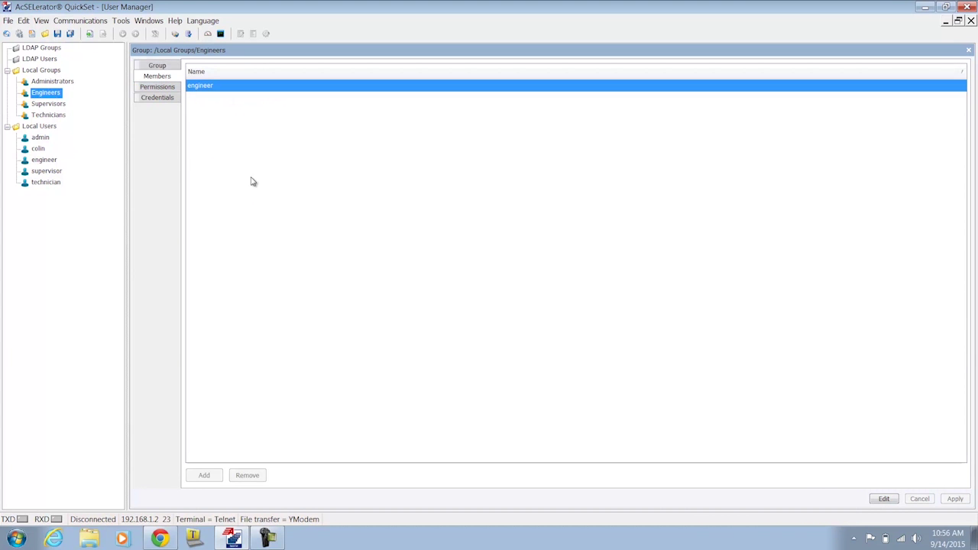
left_click(59, 115)
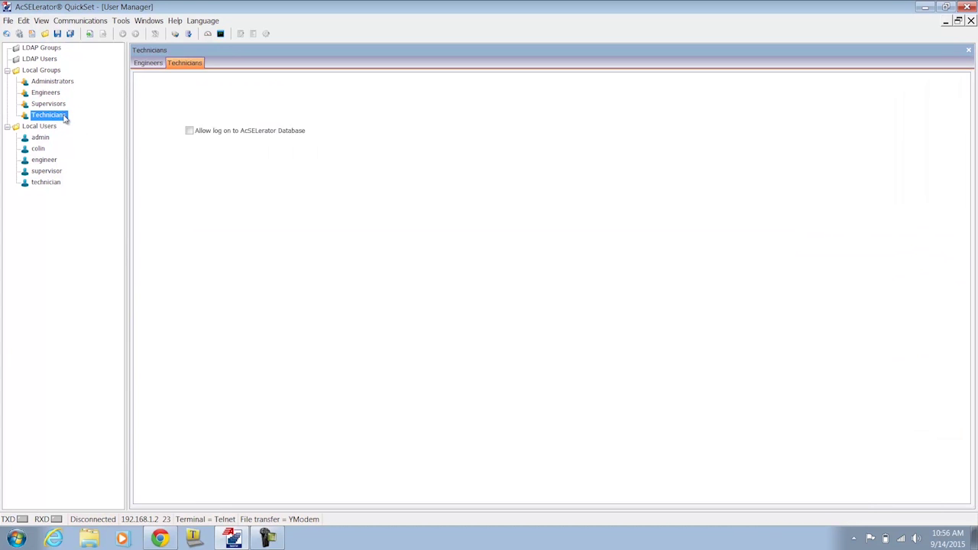
left_click(171, 89)
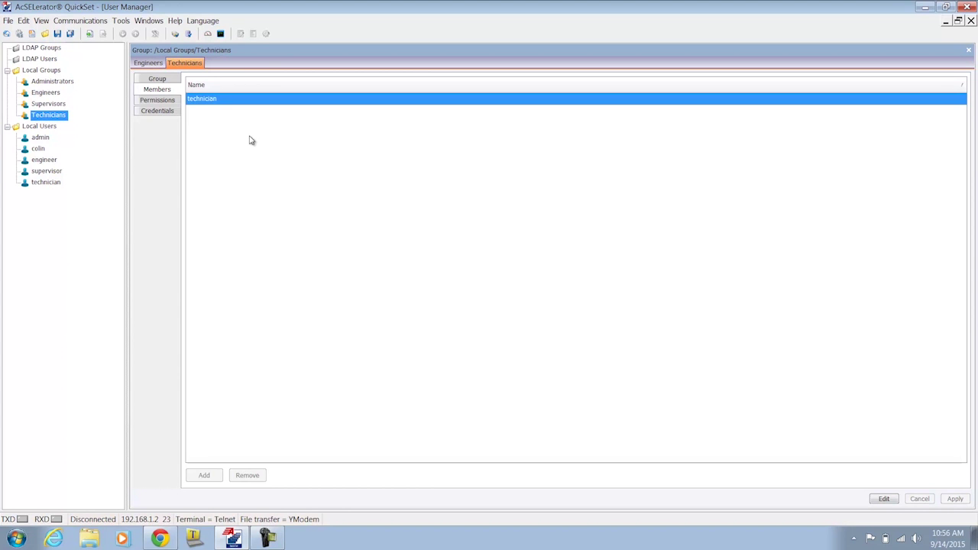
left_click(971, 21)
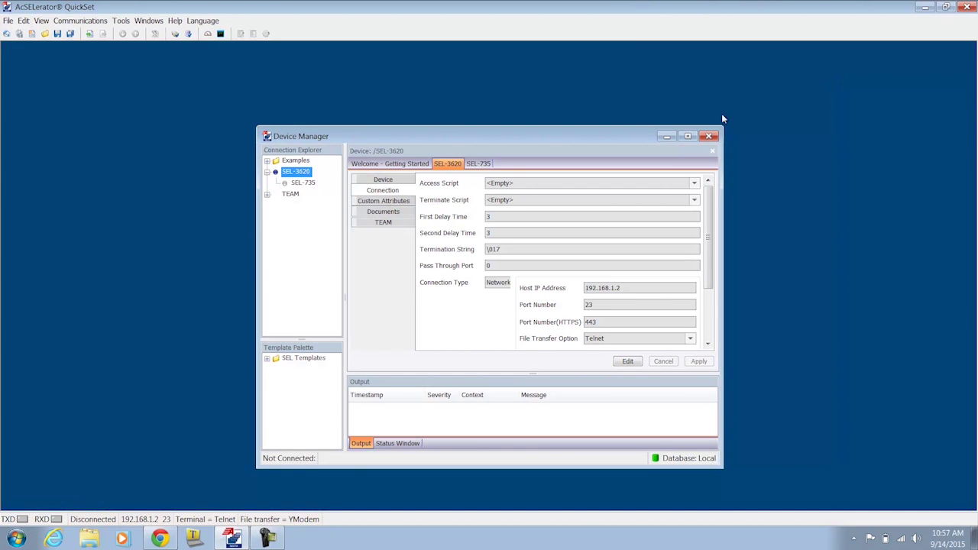
Maximize the Device Manager and review the SEL-3620 and SEL-735 device details
left_click(687, 136)
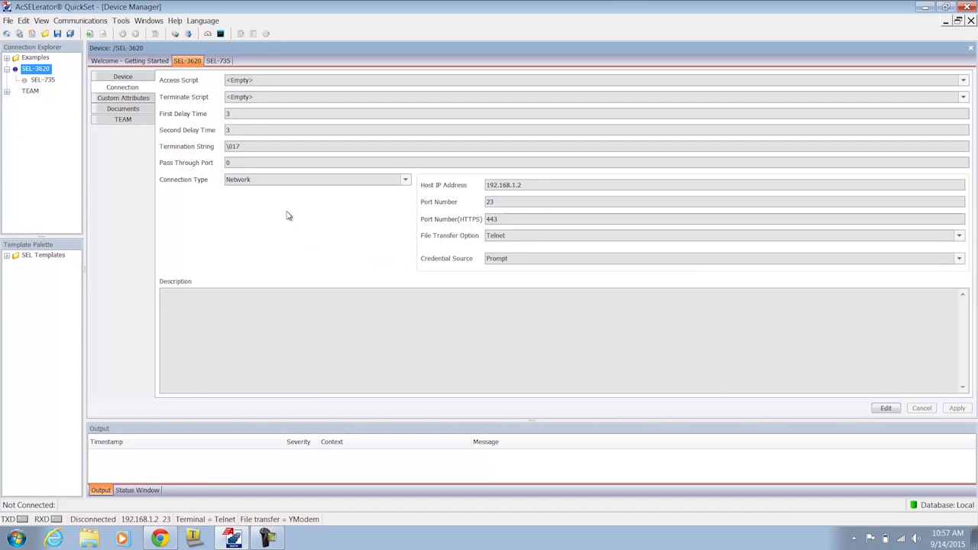
left_click(46, 83)
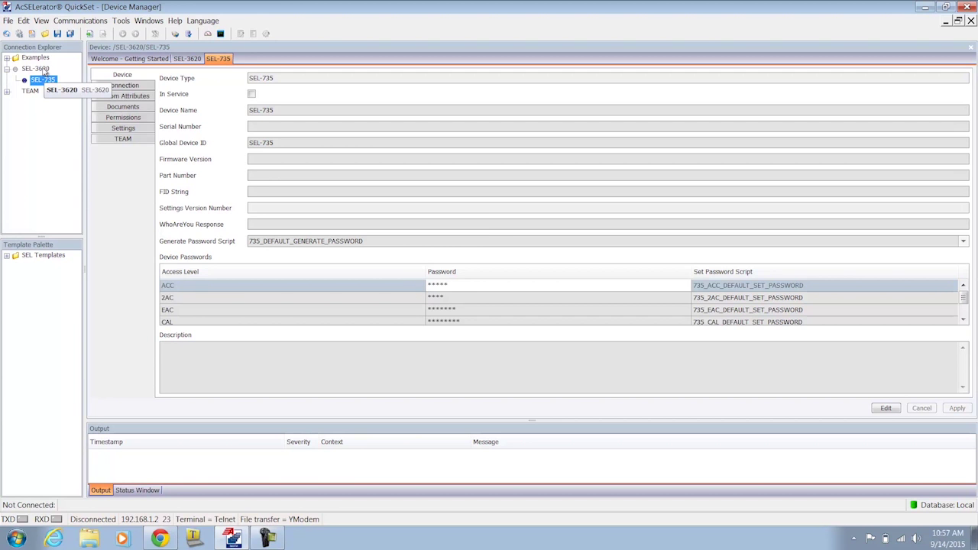
left_click(38, 69)
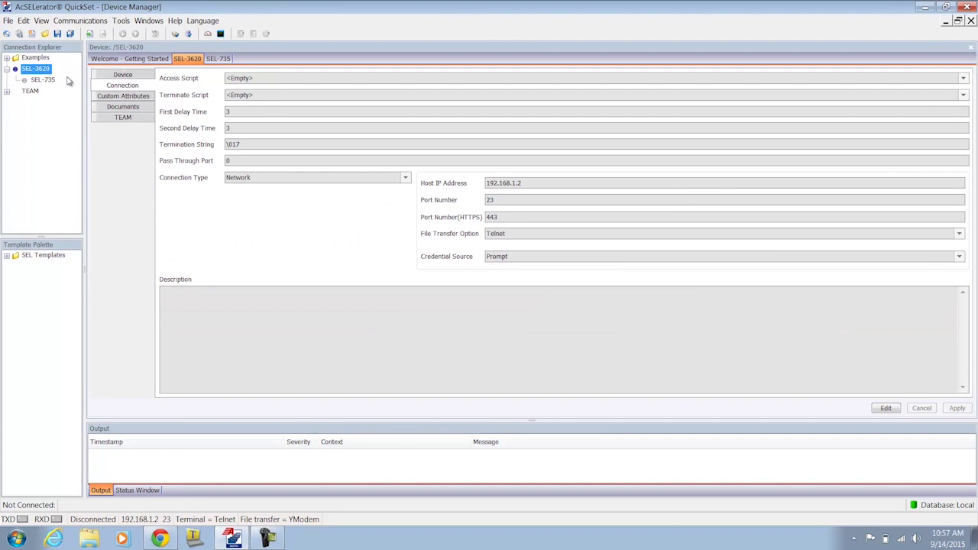
left_click(106, 79)
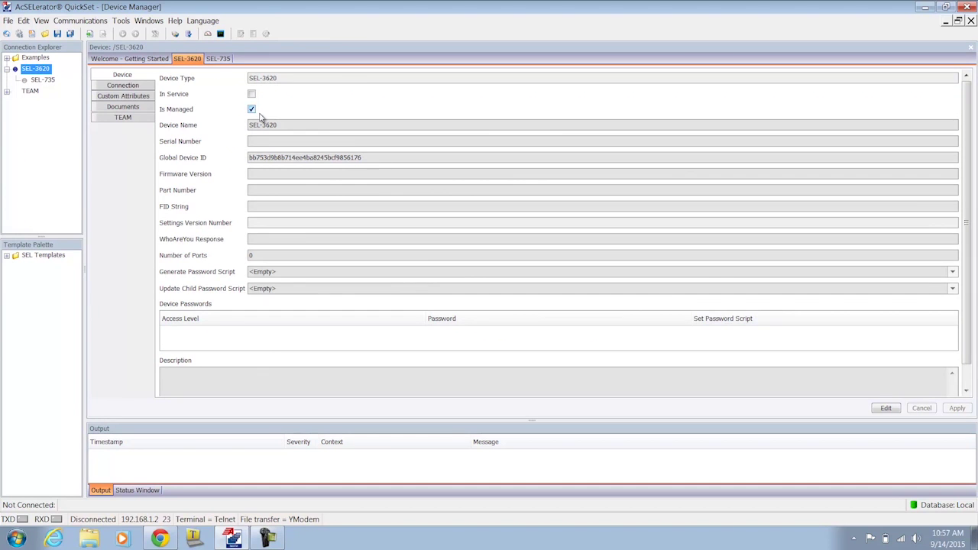
left_click(43, 80)
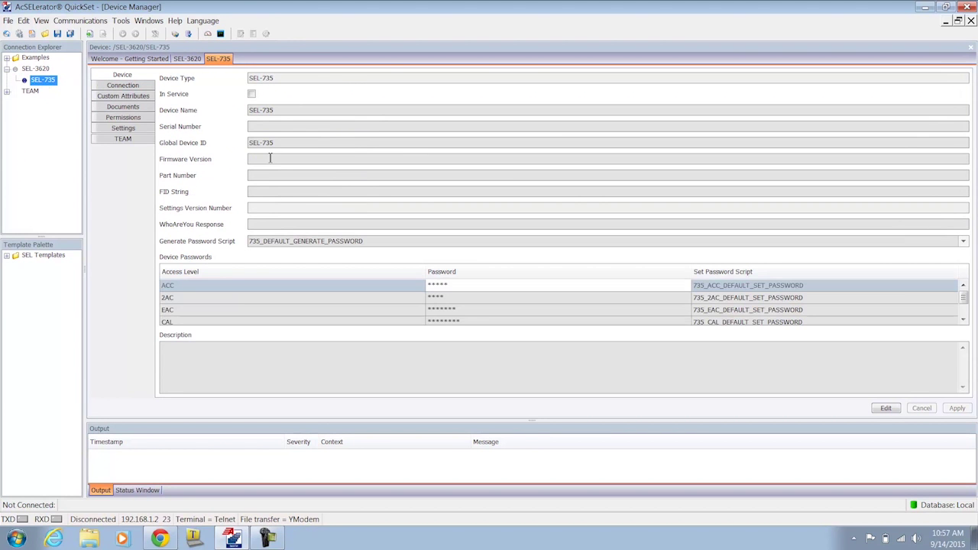
Add the Engineers, Supervisors and Technicians groups to the SEL-735 permissions
left_click(125, 119)
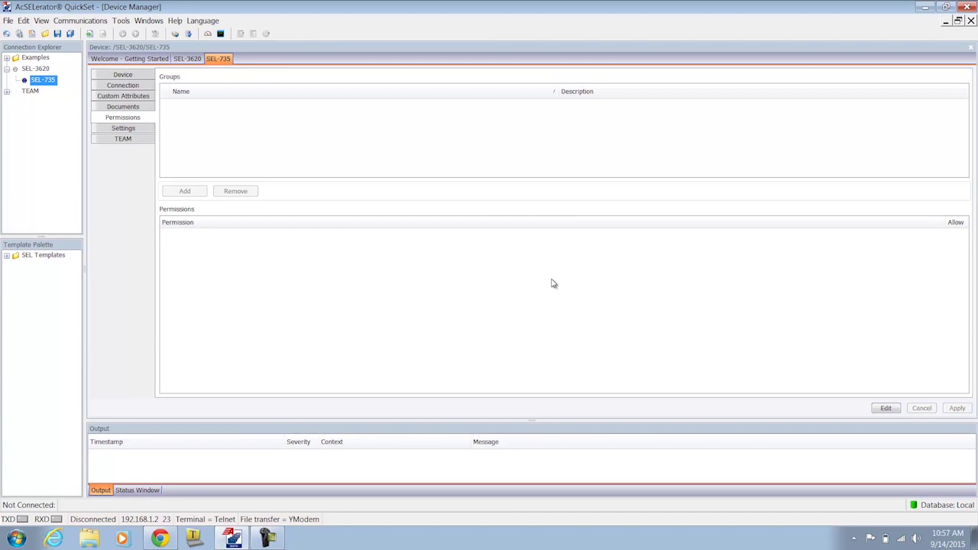
left_click(884, 407)
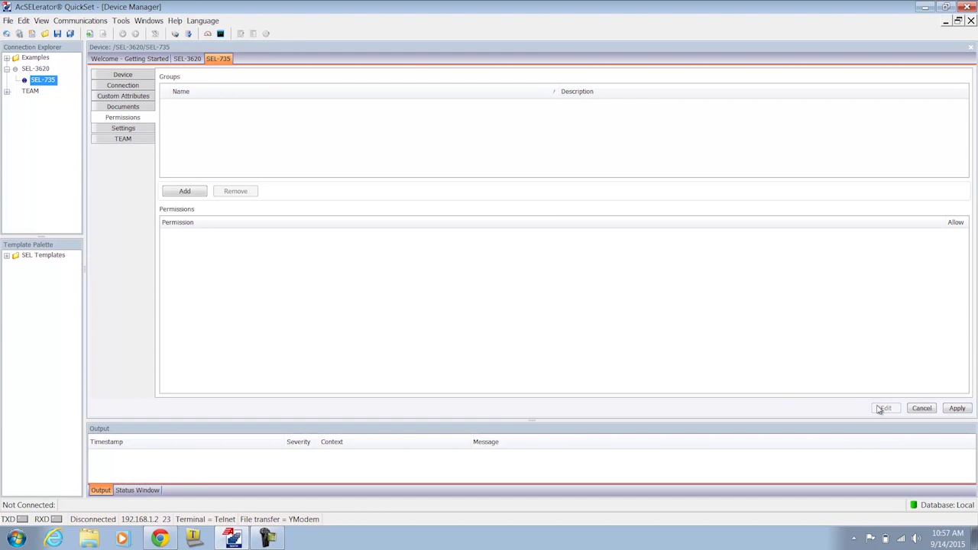
left_click(185, 191)
left_click(393, 222)
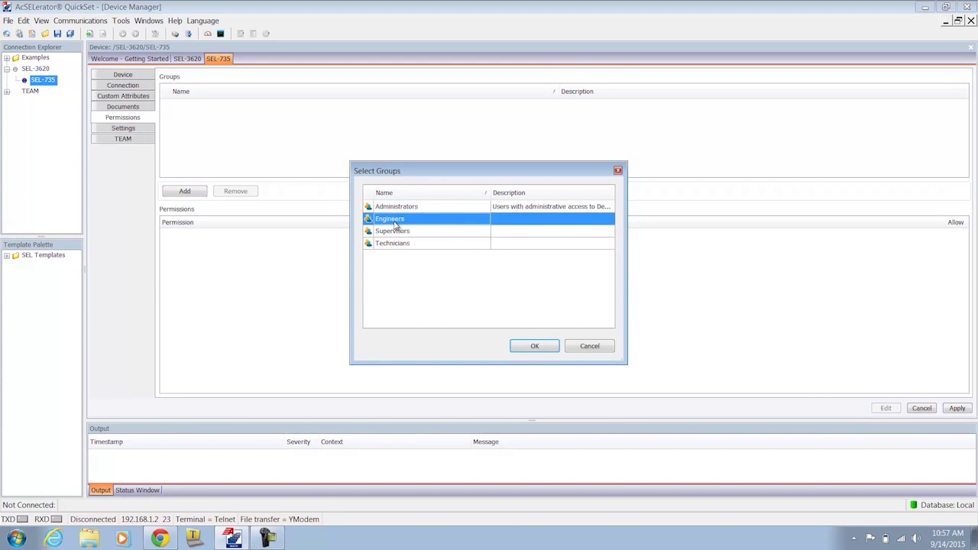
key("shift+Down")
key("shift+Down")
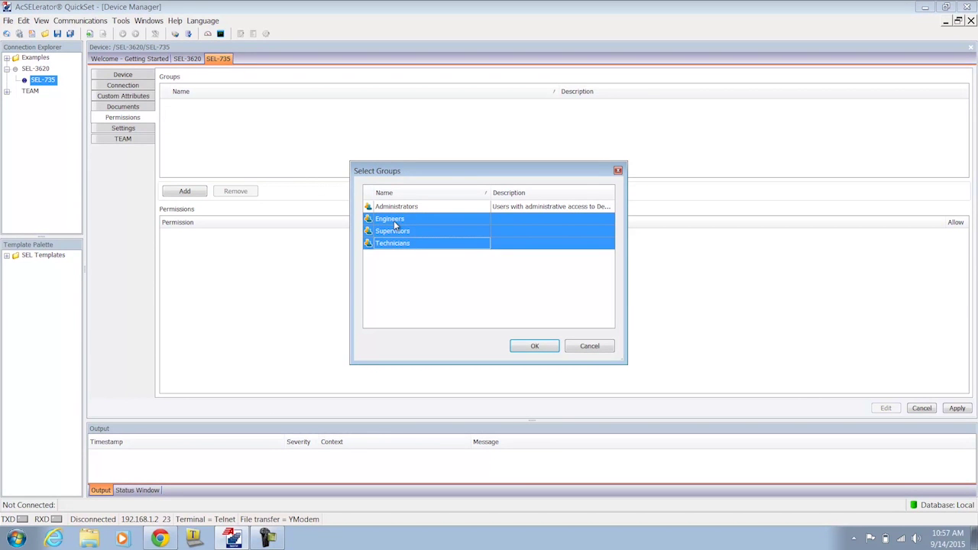
left_click(534, 347)
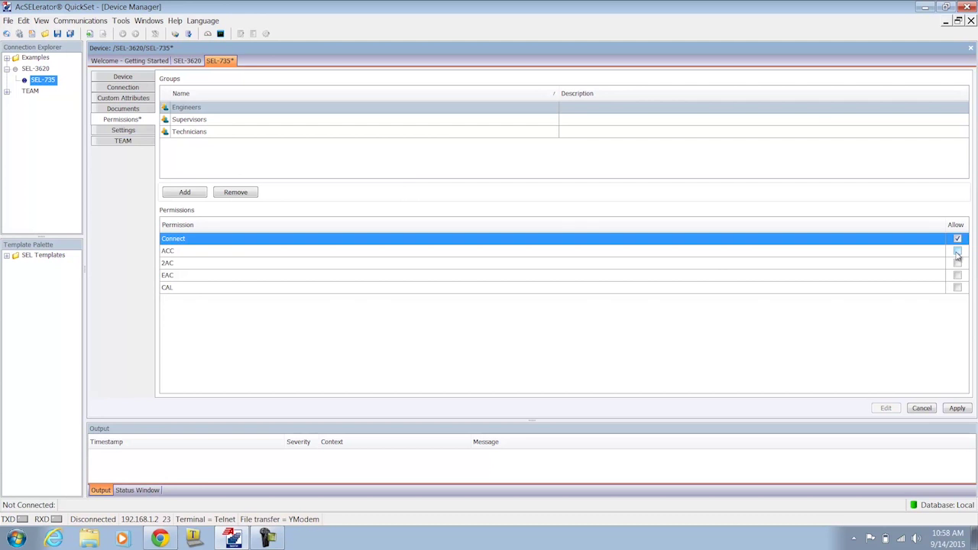
Allow the Engineers group ACC and 2AC access on the SEL-735, then view Supervisors
left_click(957, 251)
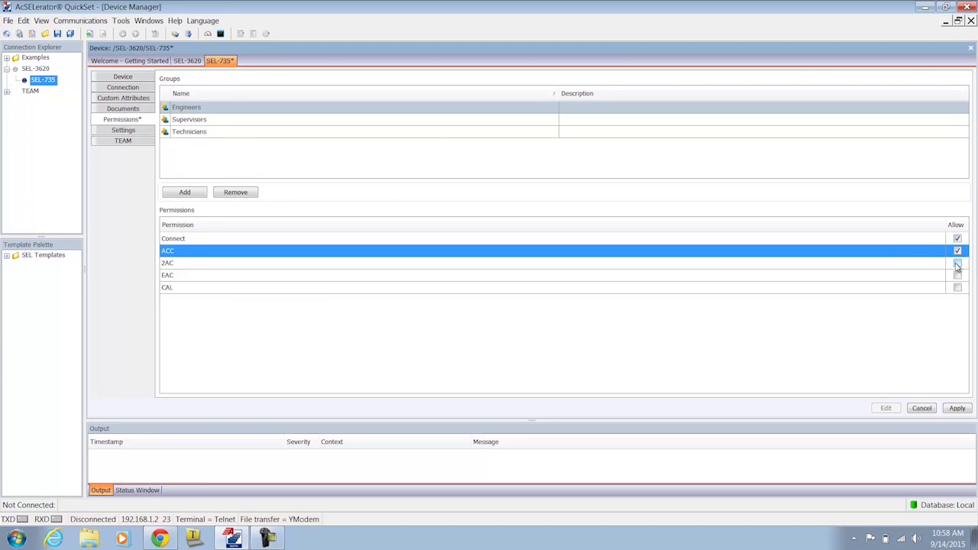
left_click(957, 265)
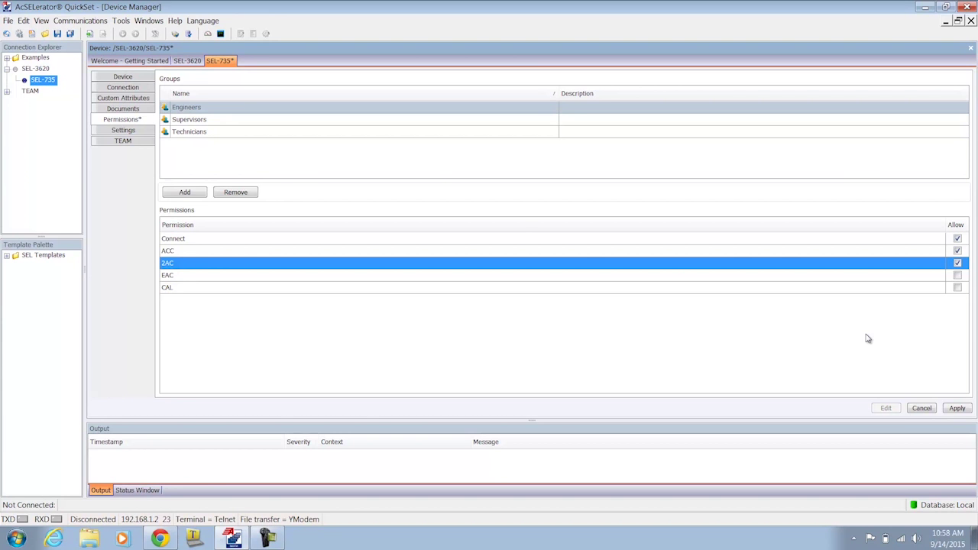
left_click(362, 122)
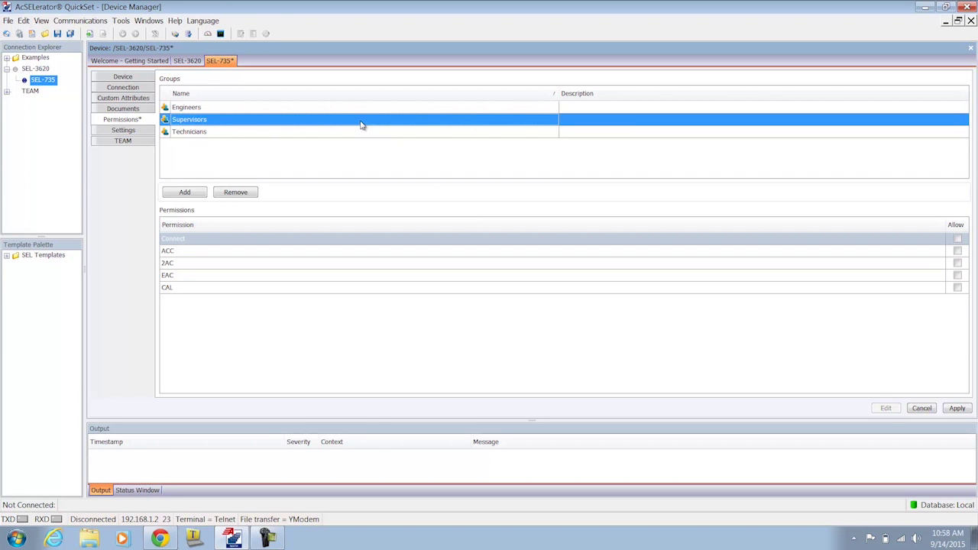
Allow all five SEL-735 permissions for the Supervisors group
right_click(960, 243)
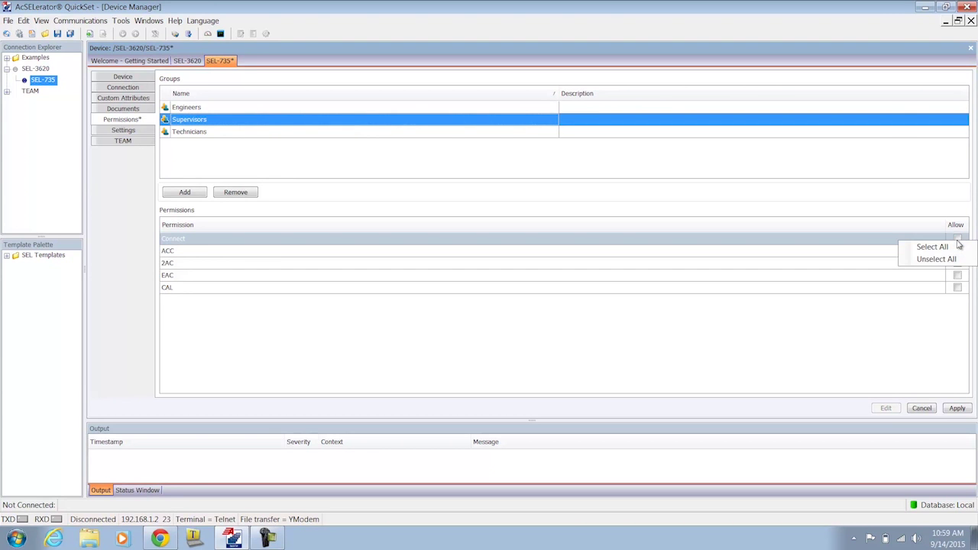
left_click(968, 249)
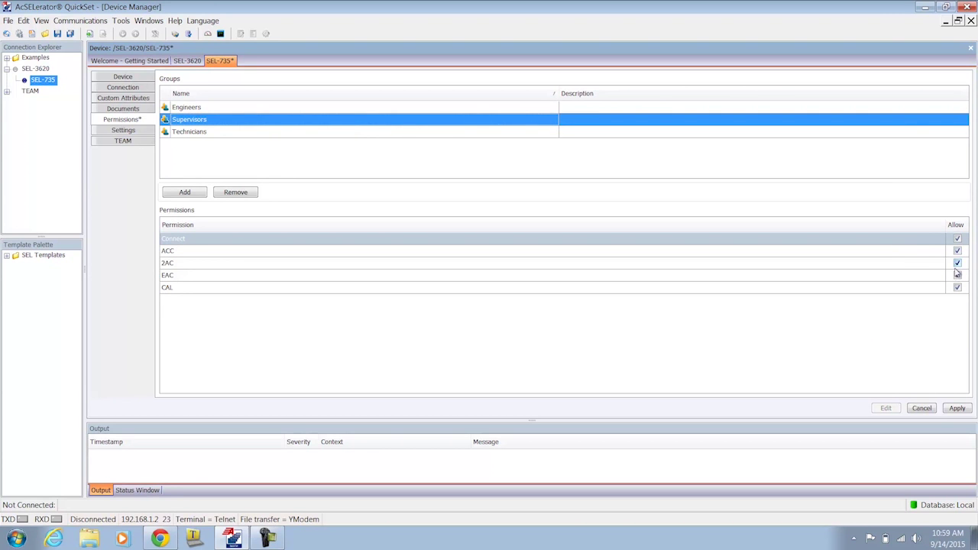
left_click(913, 243)
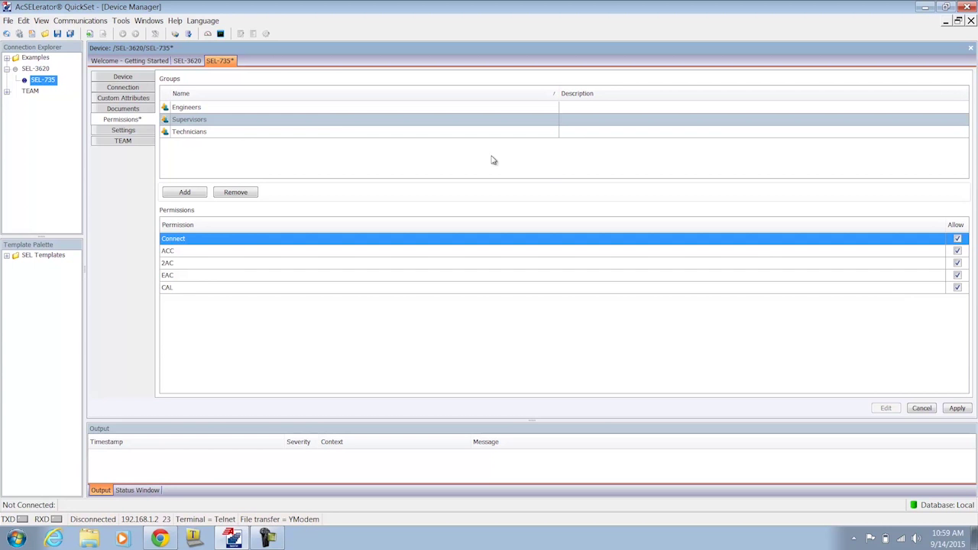
Give Technicians the Connect and ACC permissions on the SEL-735 and apply the changes
left_click(334, 130)
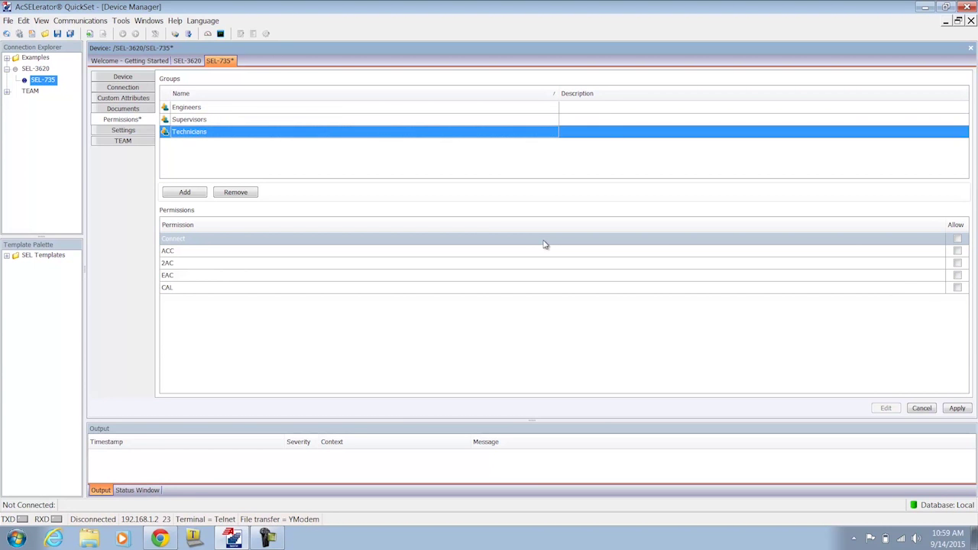
left_click(958, 239)
left_click(957, 251)
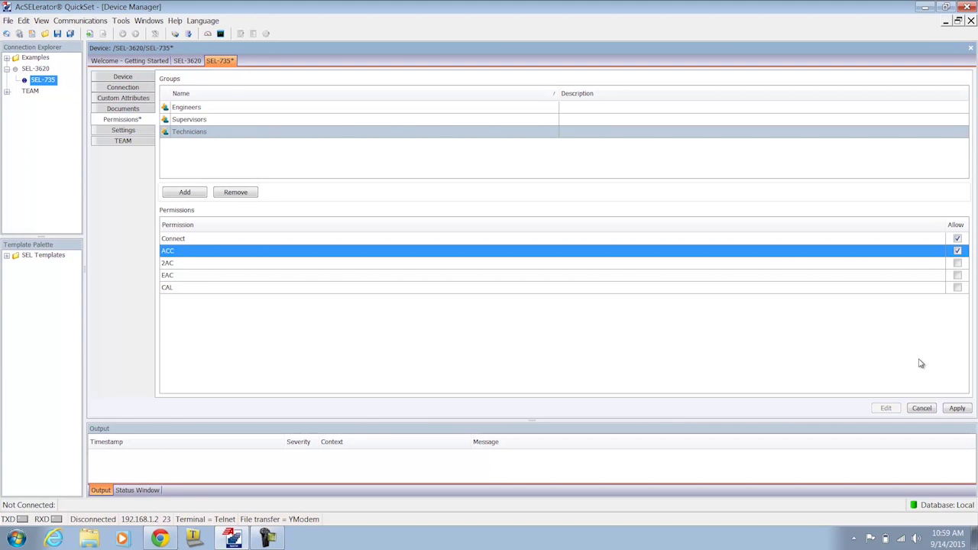
left_click(953, 410)
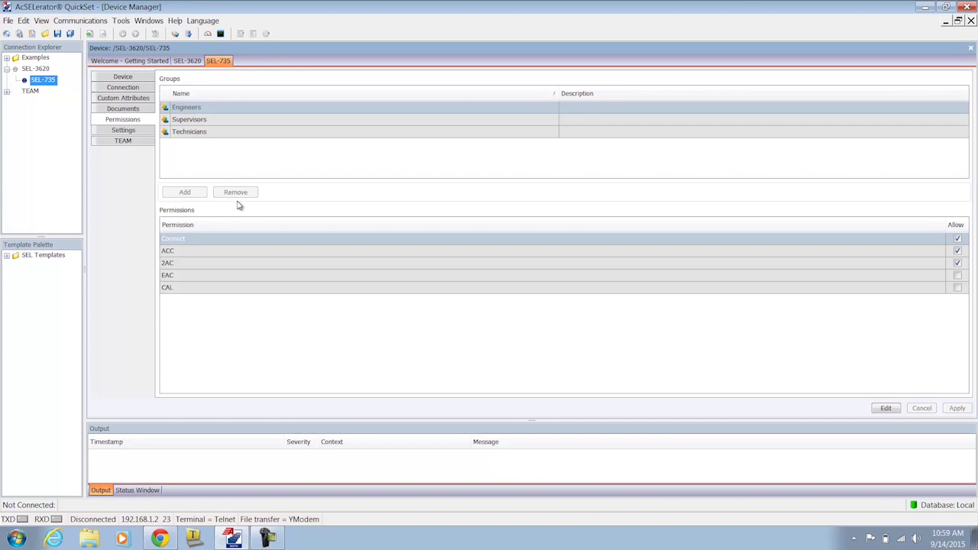
Send the connection directory to the SEL-3620, confirming the overwrite and submitting the log-on credentials
right_click(38, 70)
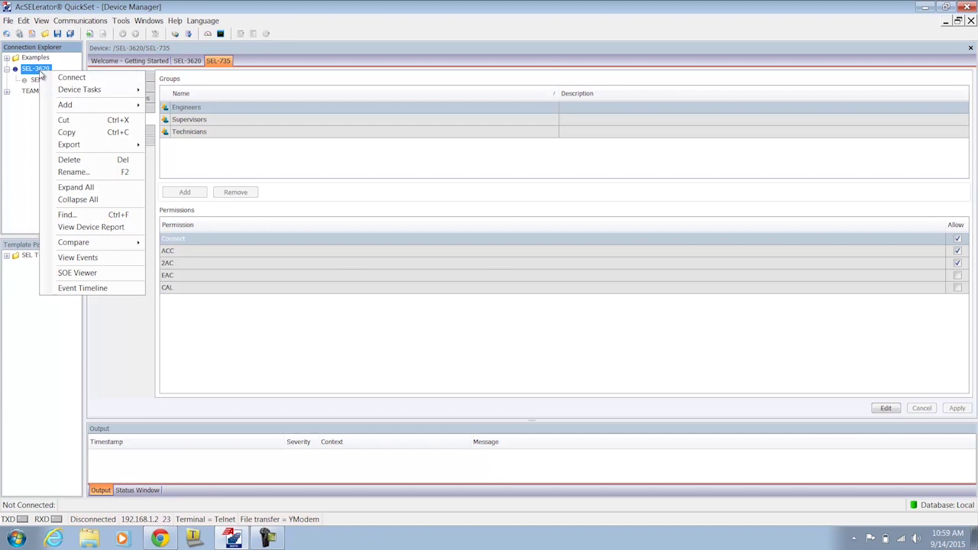
mouse_move(99, 90)
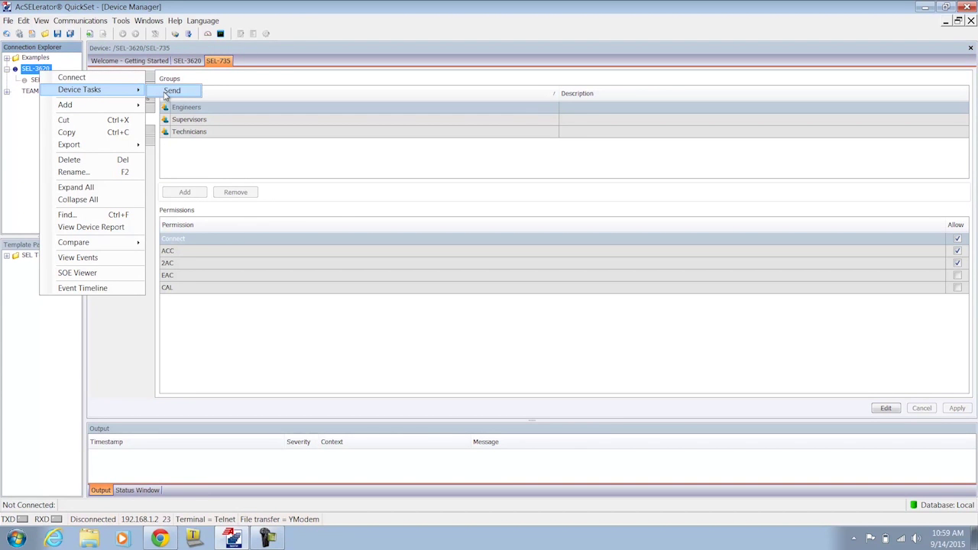
left_click(171, 91)
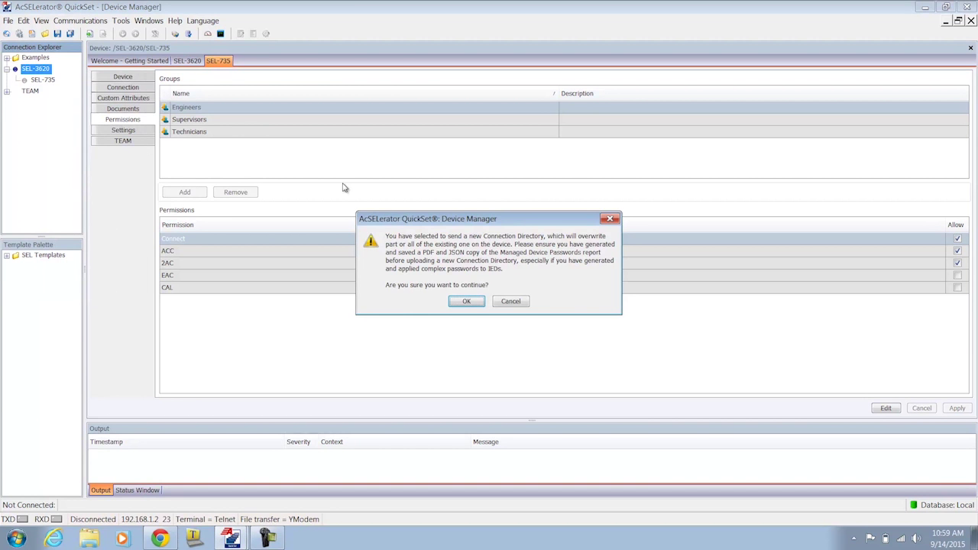
left_click(463, 302)
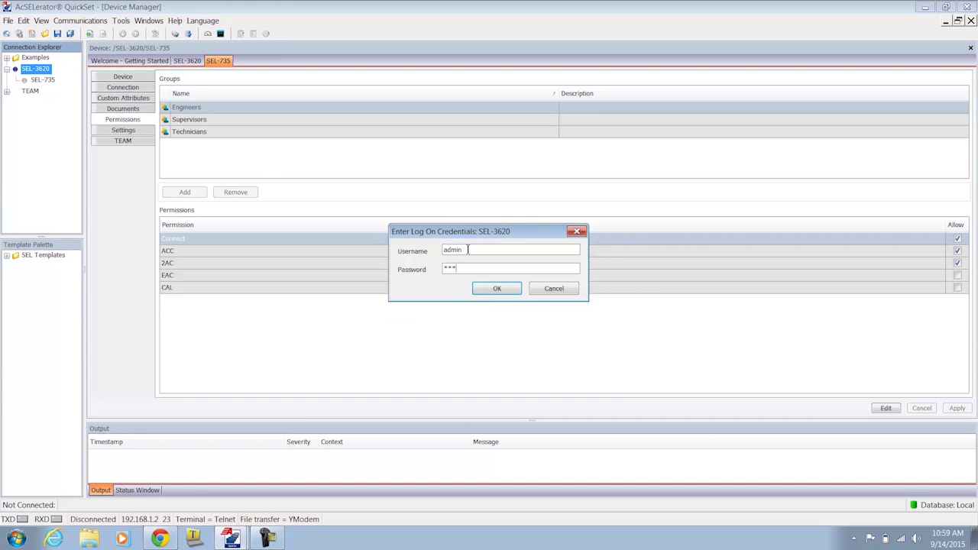
left_click(497, 288)
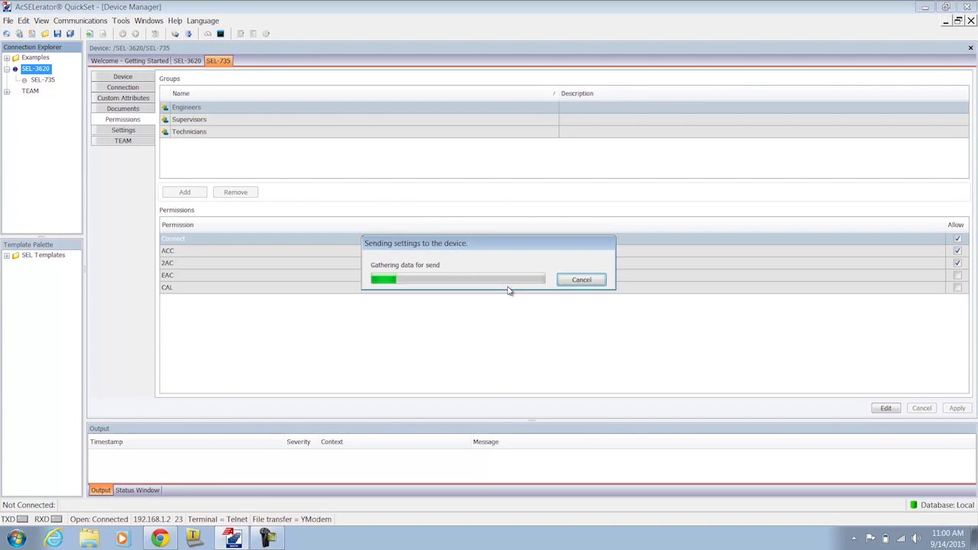